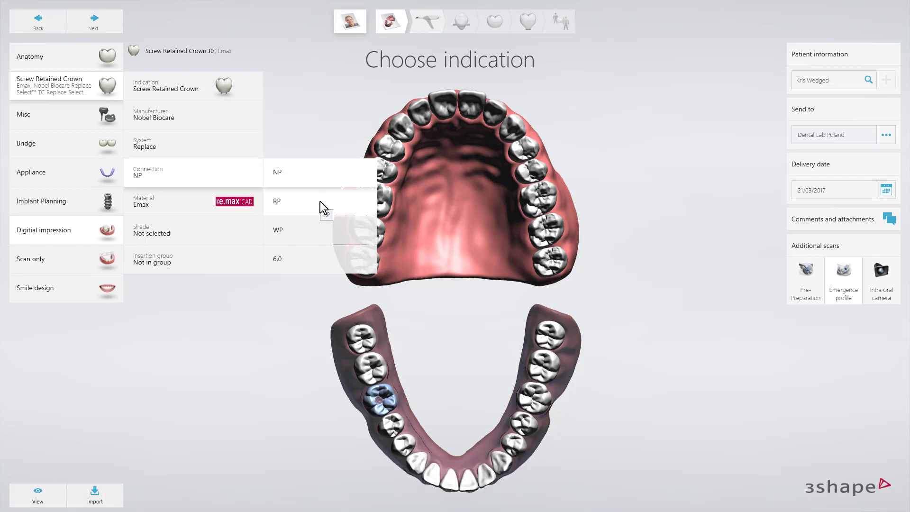
Step: Set the screw retained crown's connection to RP, its material to Ti veneered and its shade to A1
left_click(320, 201)
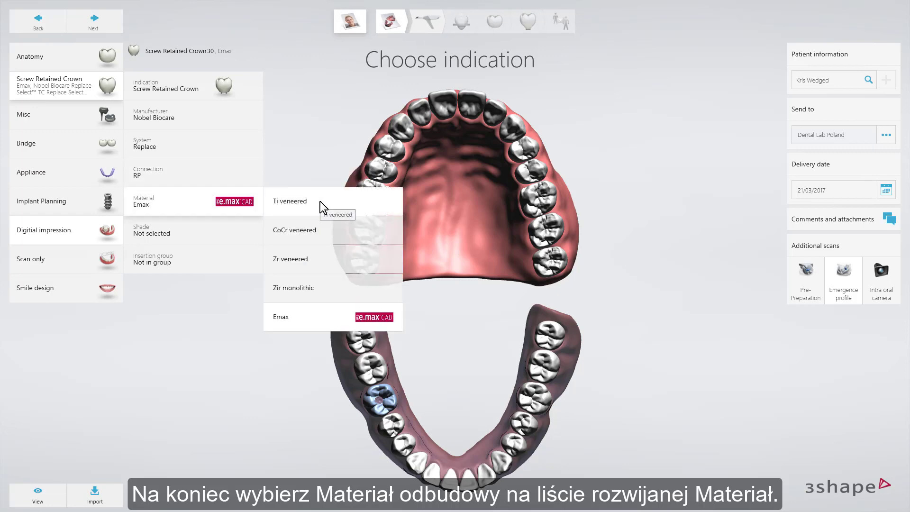
left_click(320, 201)
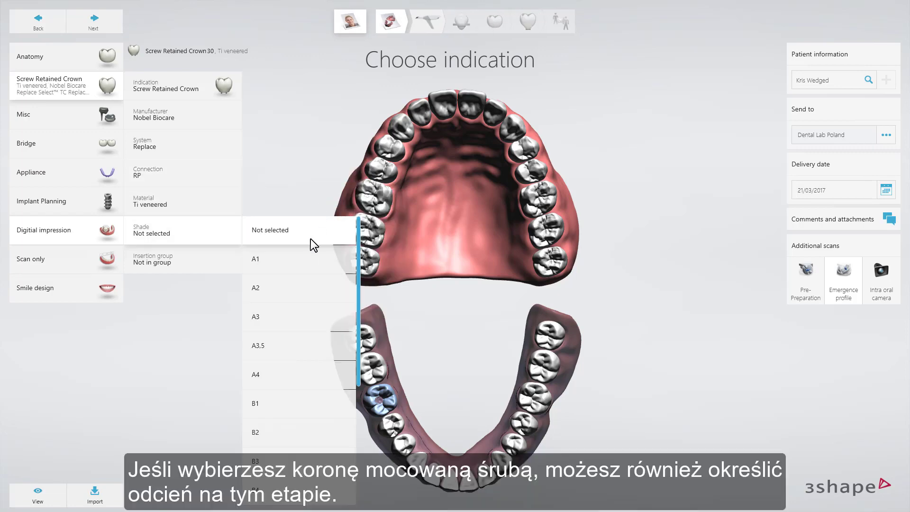
left_click(305, 265)
left_click(305, 266)
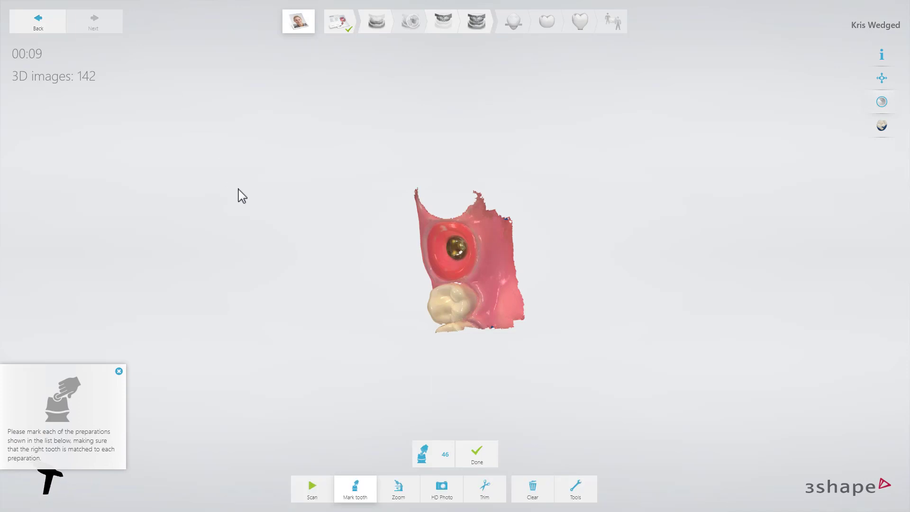
Step: Lock the emergence profile surface around the implant on the lower scan with the 2 mm Lock surface brush
right_click_drag(341, 326, 383, 329)
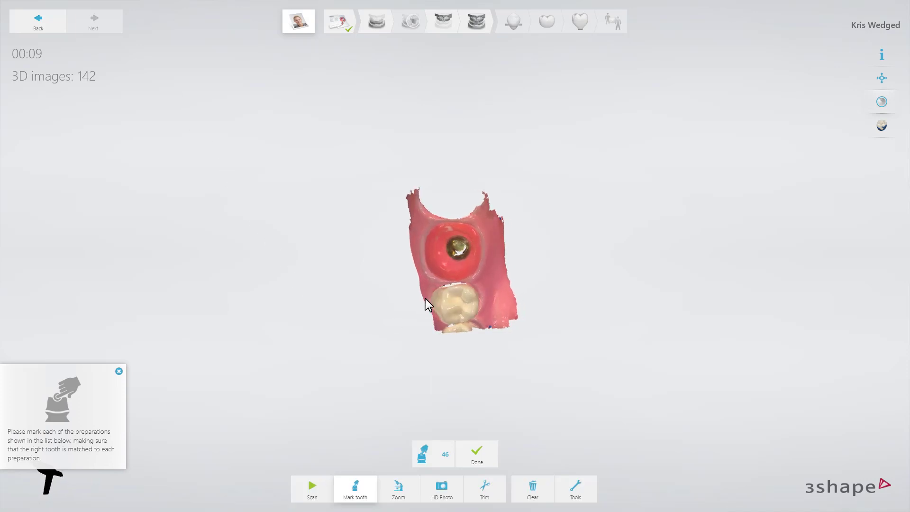
scroll(460, 258, "up", 4)
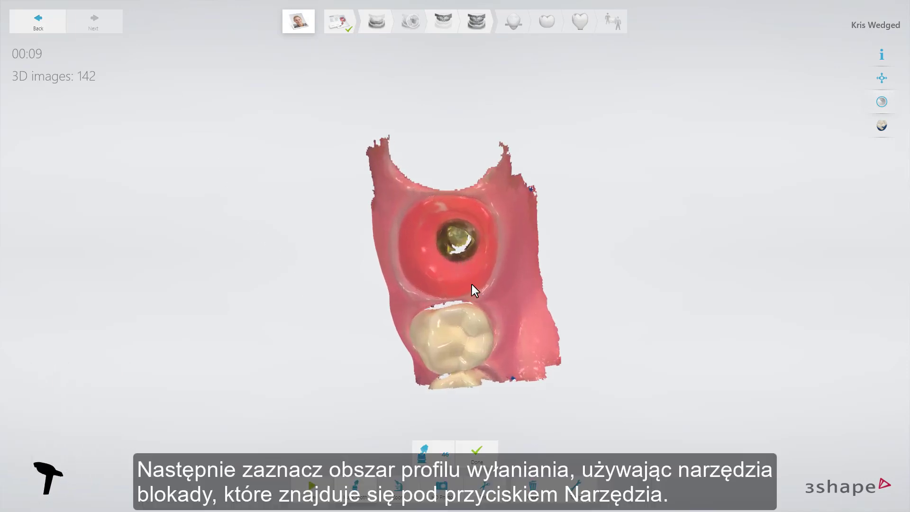
left_click(574, 489)
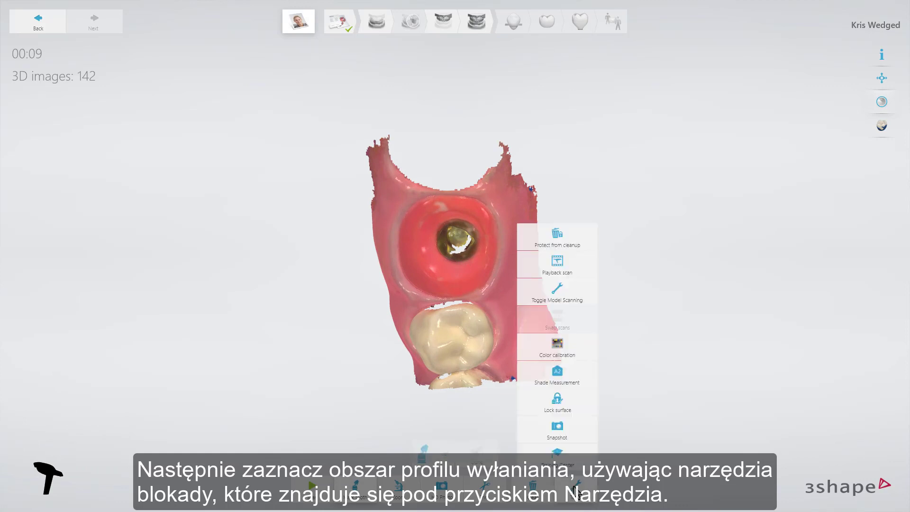
left_click(574, 406)
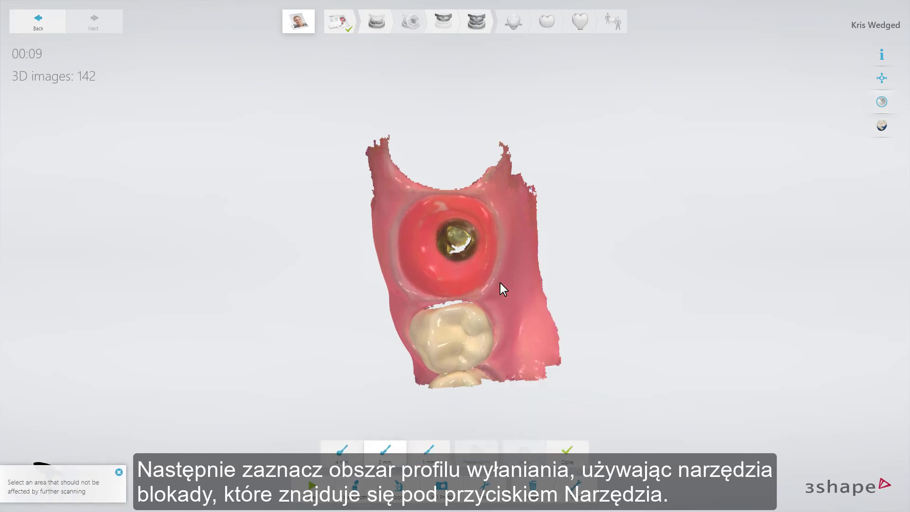
mouse_move(475, 254)
left_mouse_down()
mouse_move(453, 266)
mouse_move(438, 216)
mouse_move(483, 229)
left_mouse_up()
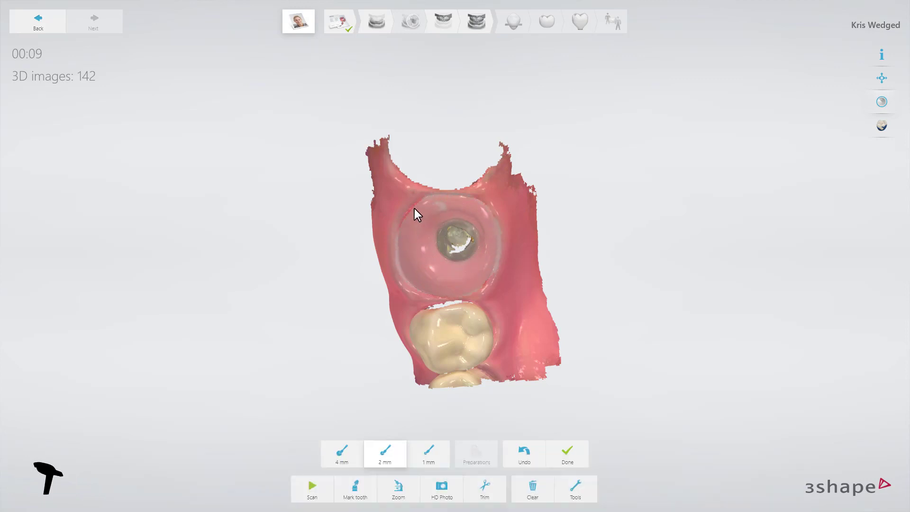
left_click(553, 454)
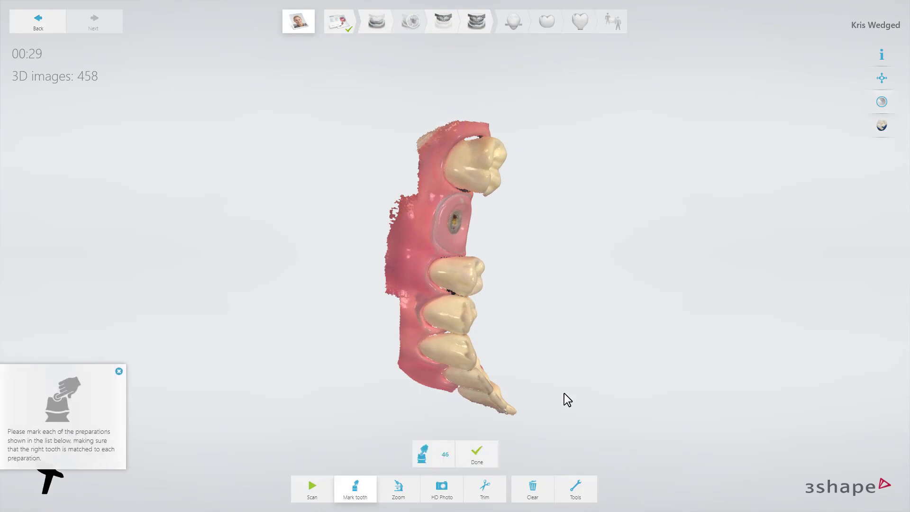
left_click_drag(564, 400, 411, 282)
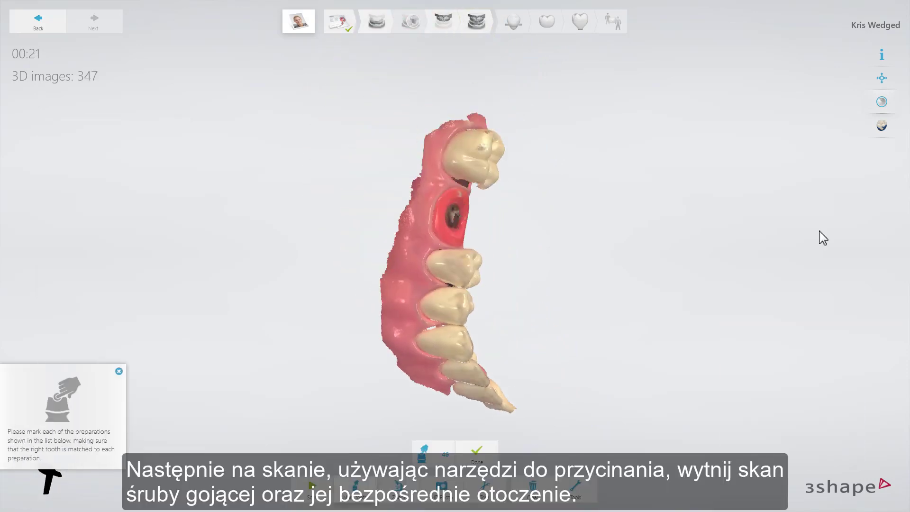
Step: Trim away the implant area in the centre of the emergence profile with the 2 mm brush
right_click_drag(574, 261, 439, 275)
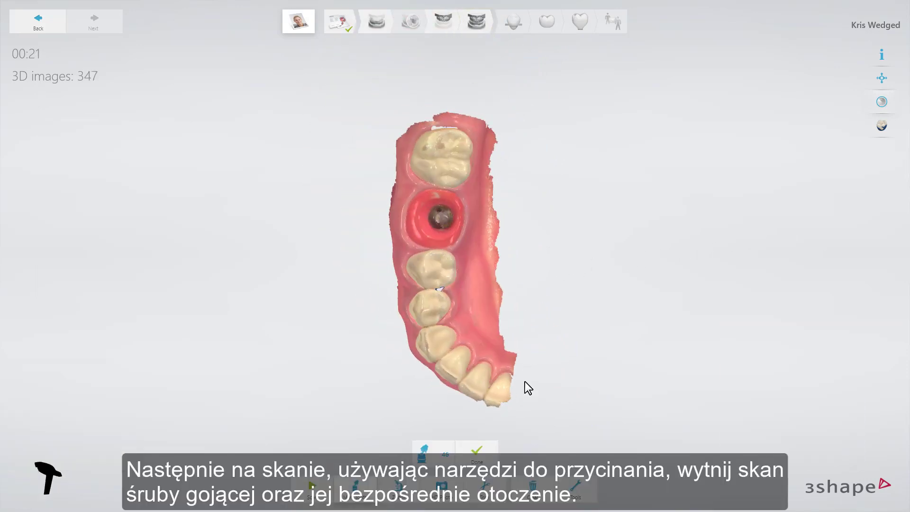
left_click(491, 486)
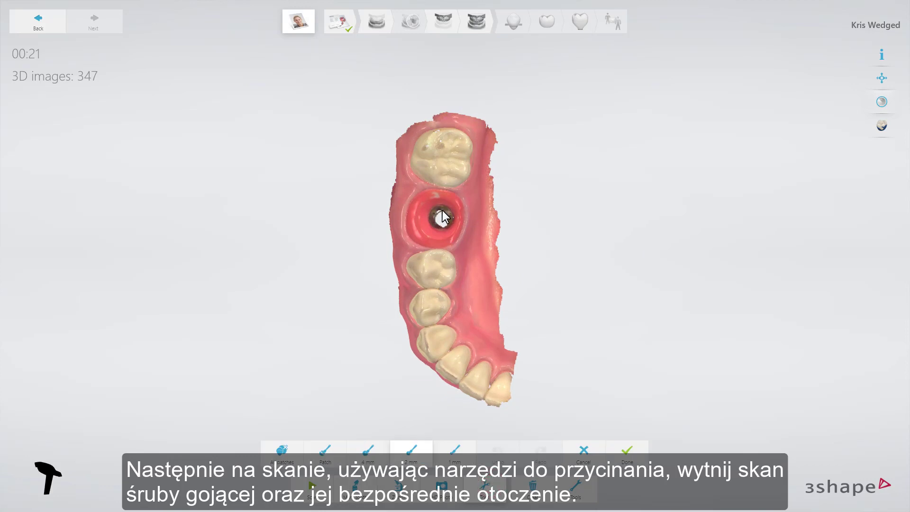
left_click_drag(433, 225, 449, 211)
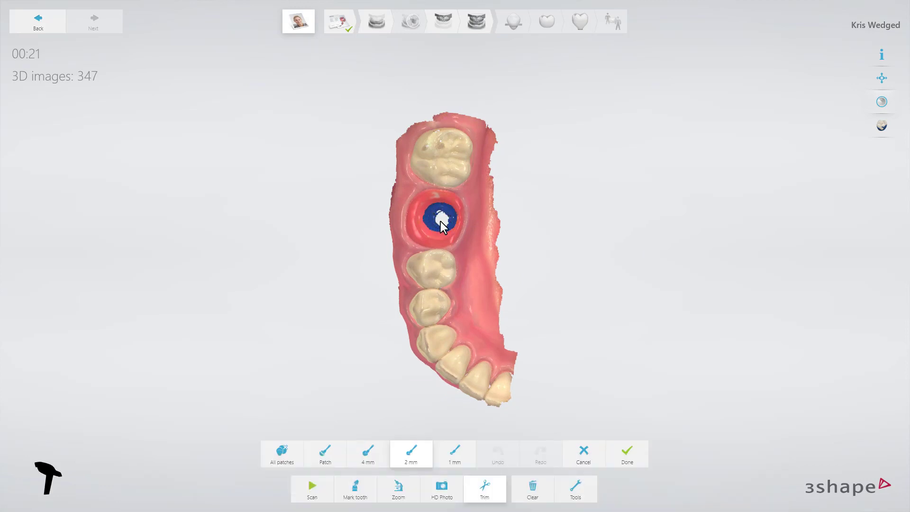
left_click(628, 449)
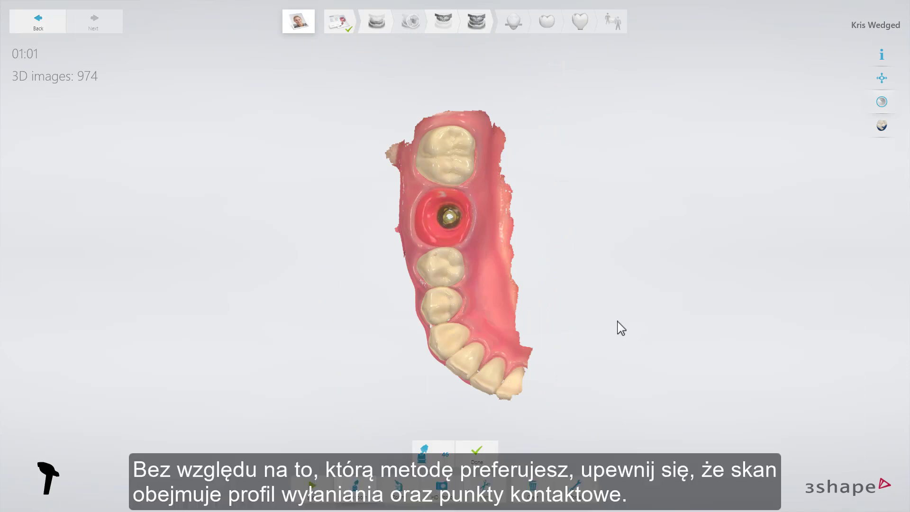
Step: Examine the emergence profile and the neighbouring contact points on the lower scan without colour texture, and restore the colours
left_click(882, 103)
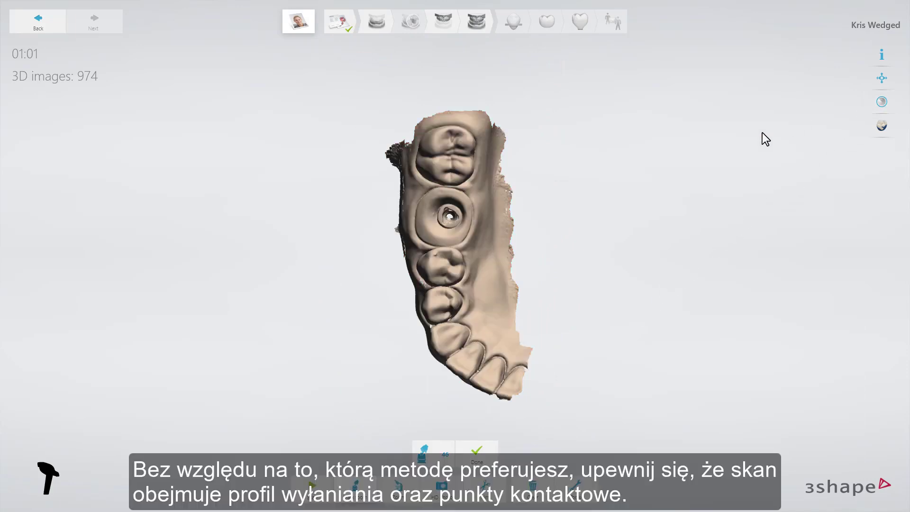
right_click_drag(484, 234, 446, 221)
scroll(455, 223, "up", 3)
scroll(455, 223, "up", 5)
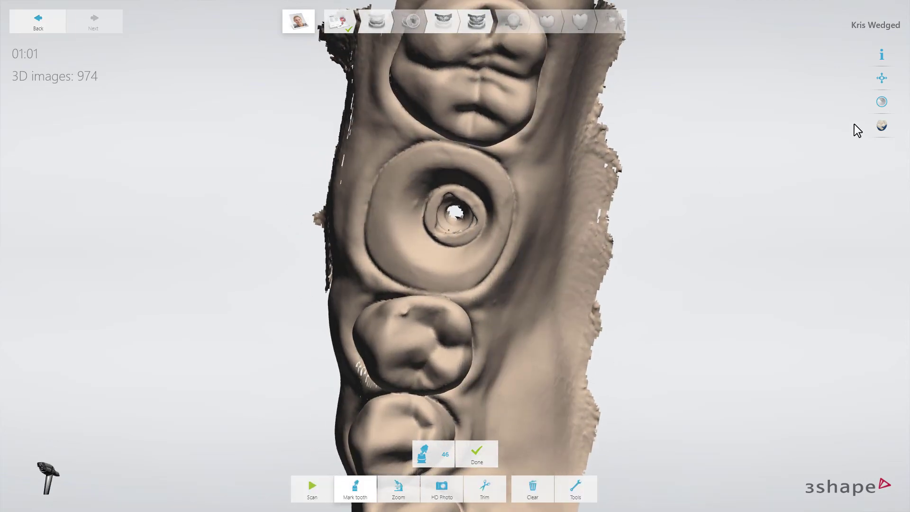
left_click(881, 102)
scroll(545, 211, "down", 5)
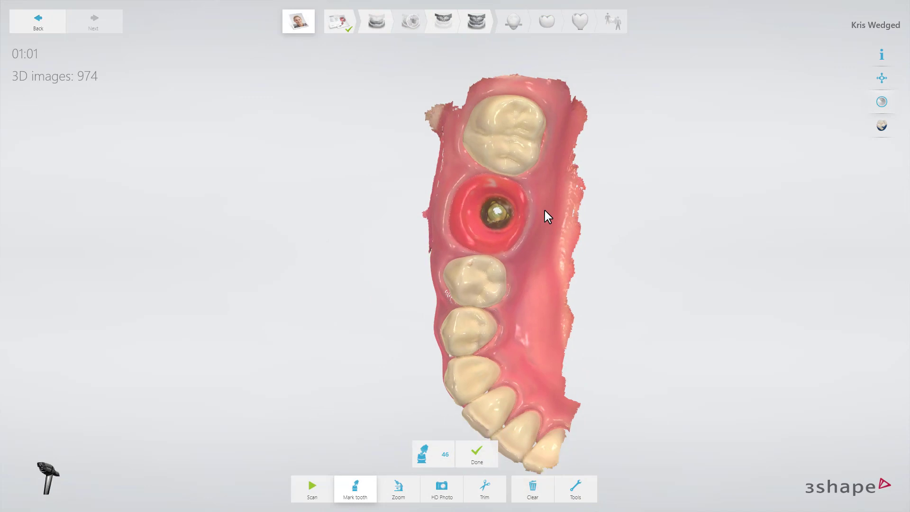
Step: Mark the preparation for tooth 46 on the lower scan and reposition the mark near the centre of the emergence profile
left_click(428, 455)
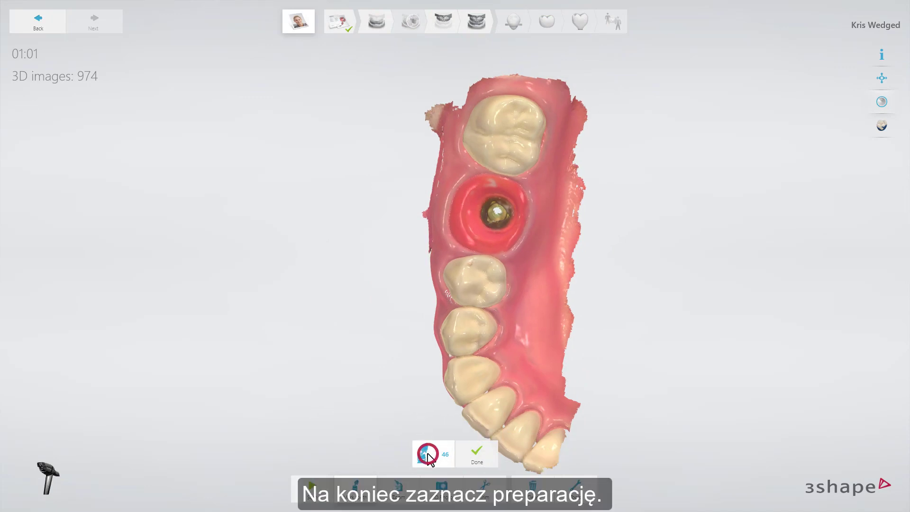
left_click(479, 214)
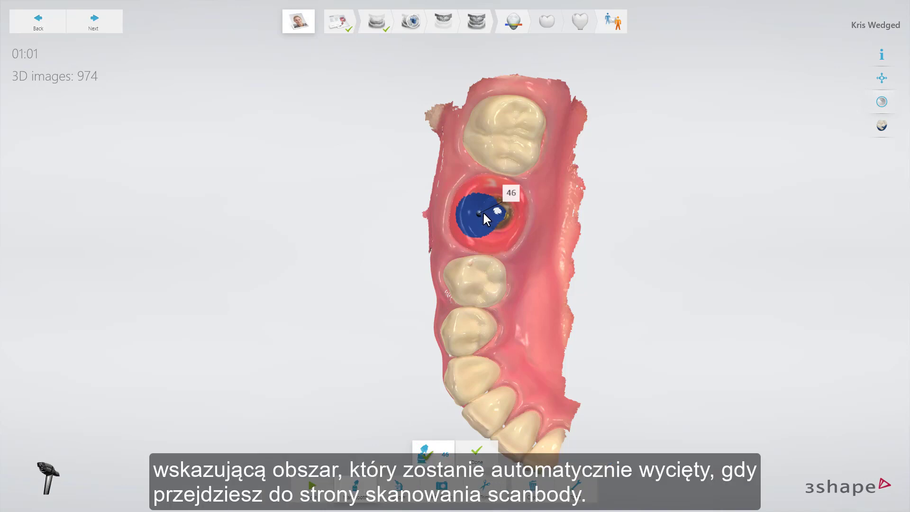
left_click(484, 212)
left_click(491, 212)
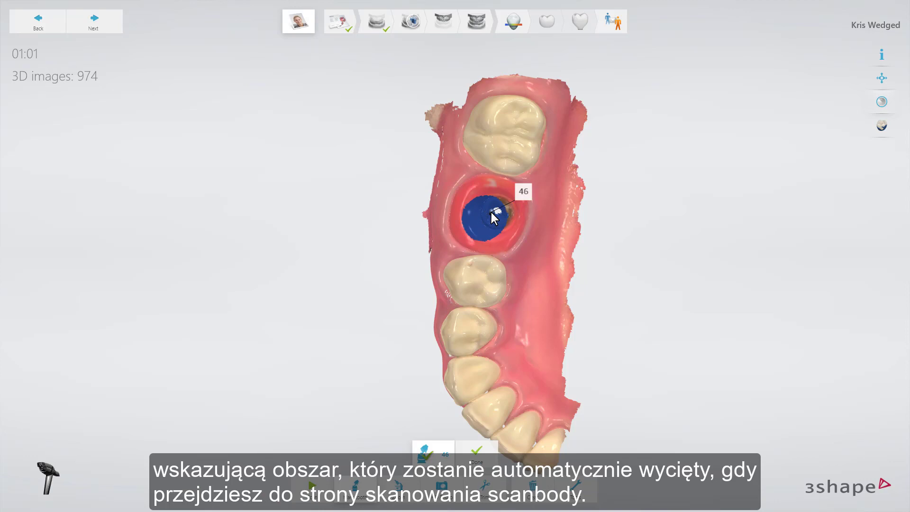
left_click(493, 202)
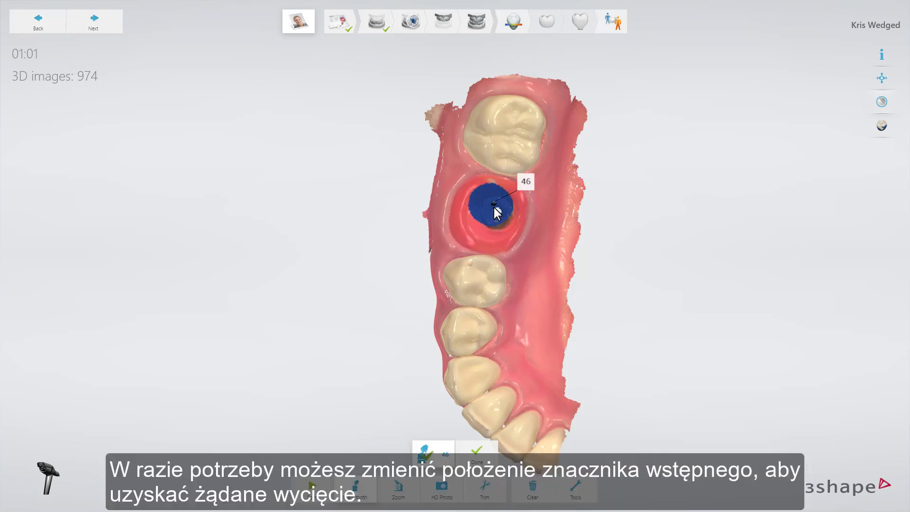
left_click(492, 211)
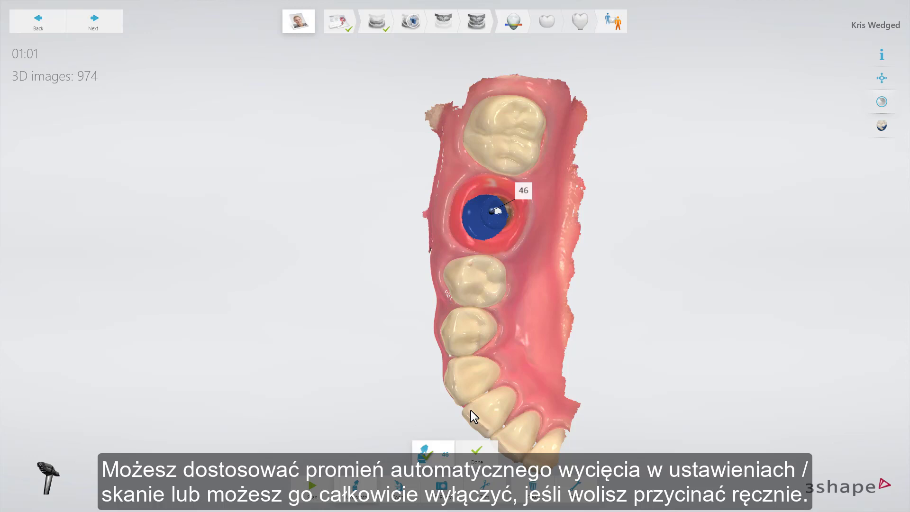
left_click(473, 445)
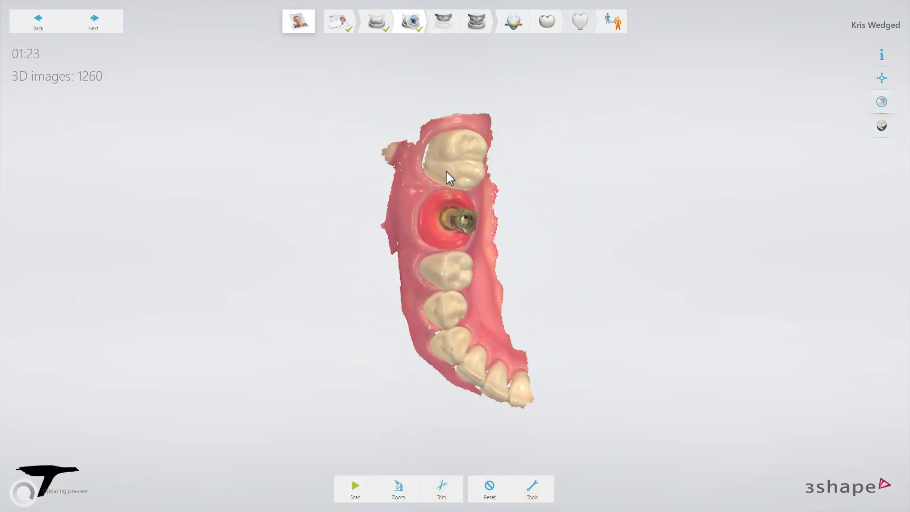
Step: Advance from the finished scanbody scan through the upper arch and bite scans to the analysis stage
right_click_drag(526, 250, 490, 251)
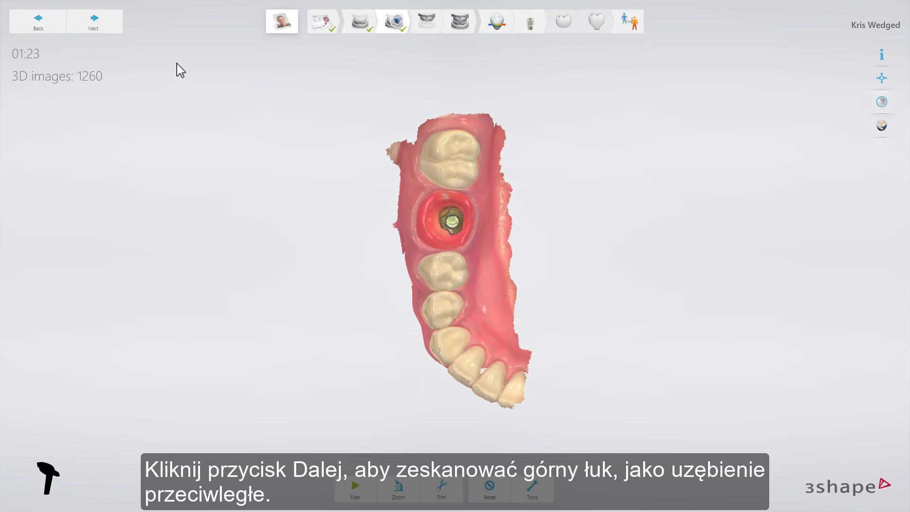
left_click(114, 30)
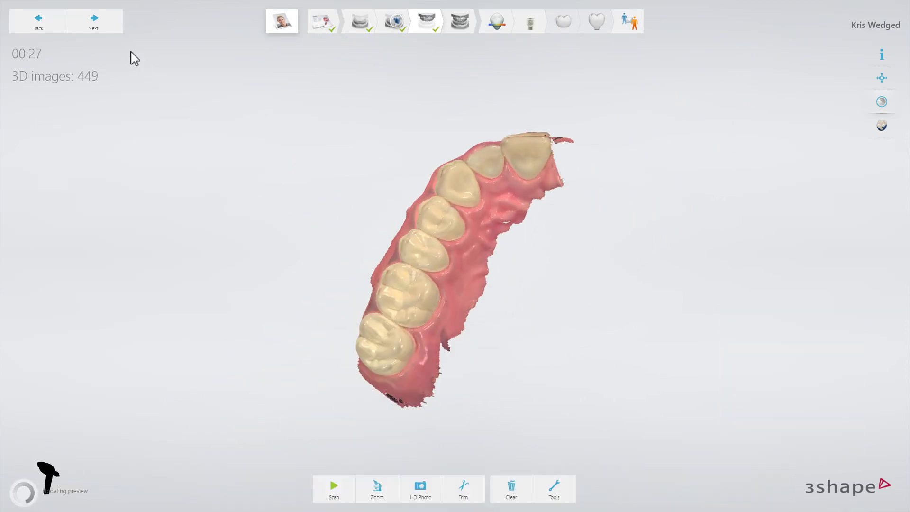
left_click(105, 28)
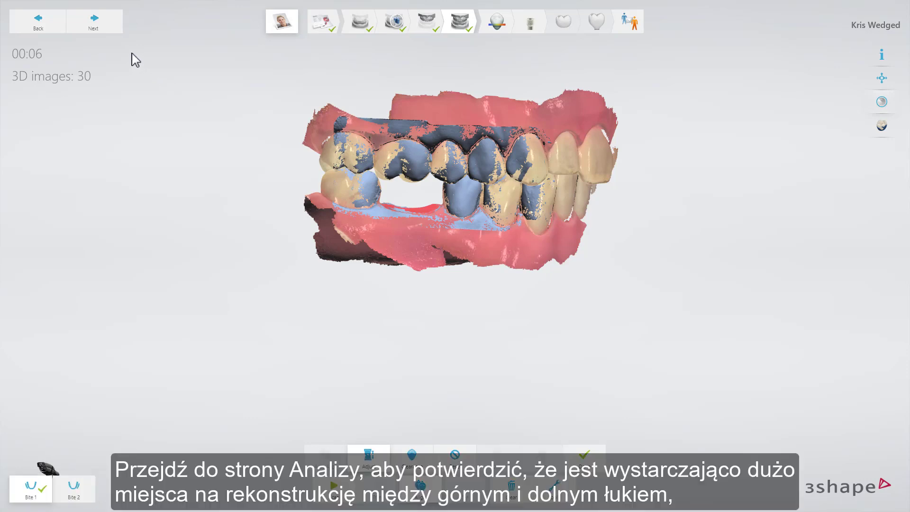
left_click(109, 30)
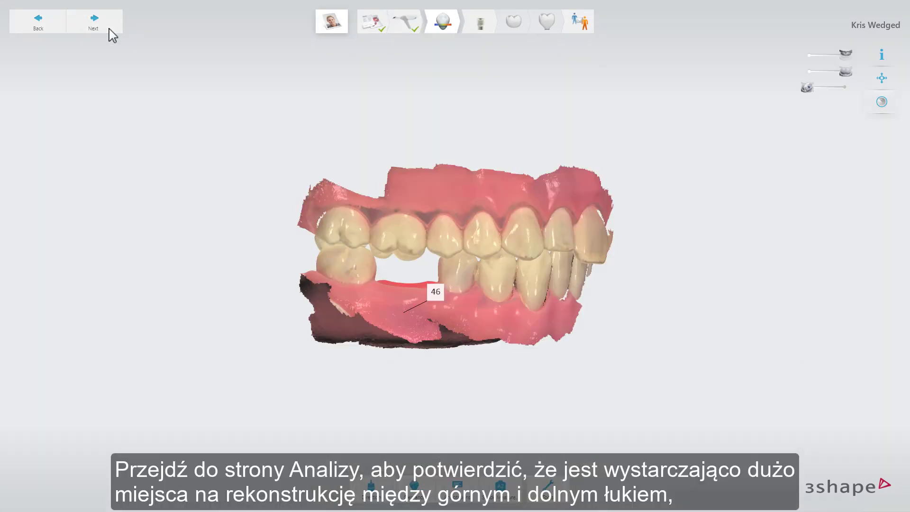
Step: Check the clearance between the upper and lower arches in both the closed bite and opened occlusal views
left_click(421, 487)
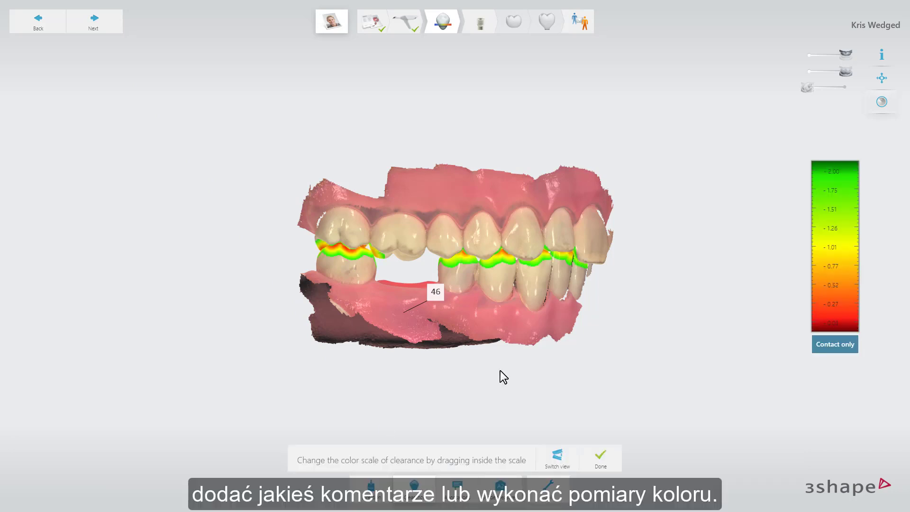
right_click_drag(500, 370, 507, 391)
left_click(564, 458)
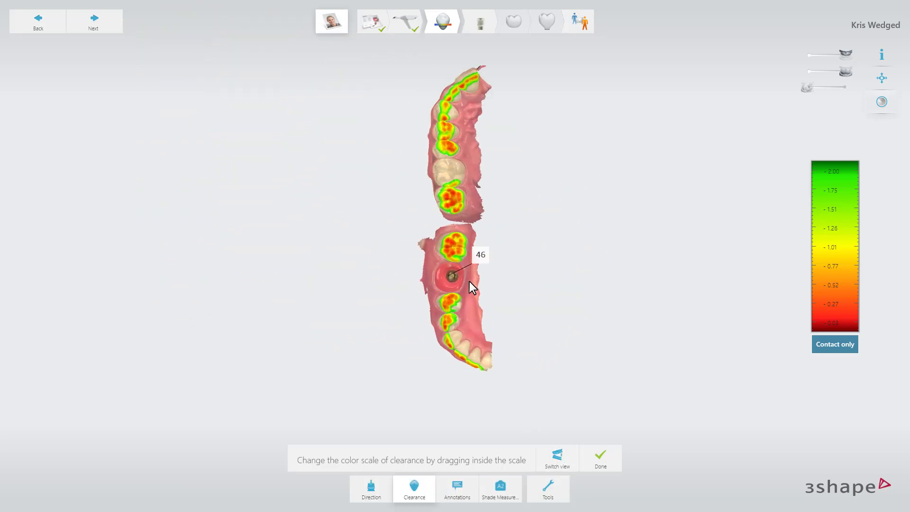
scroll(469, 282, "up", 5)
right_click_drag(605, 303, 580, 302)
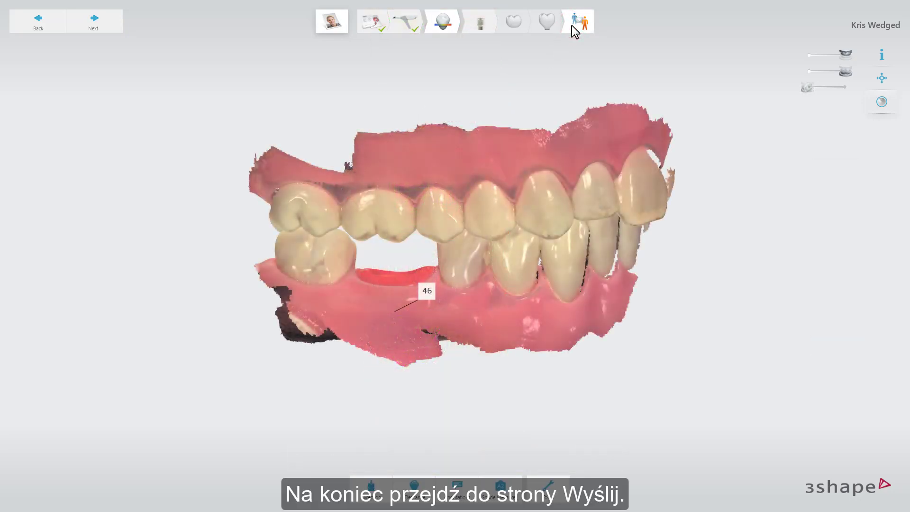
Step: Go to the Send stage and review the order form for the screw retained crown
left_click(575, 29)
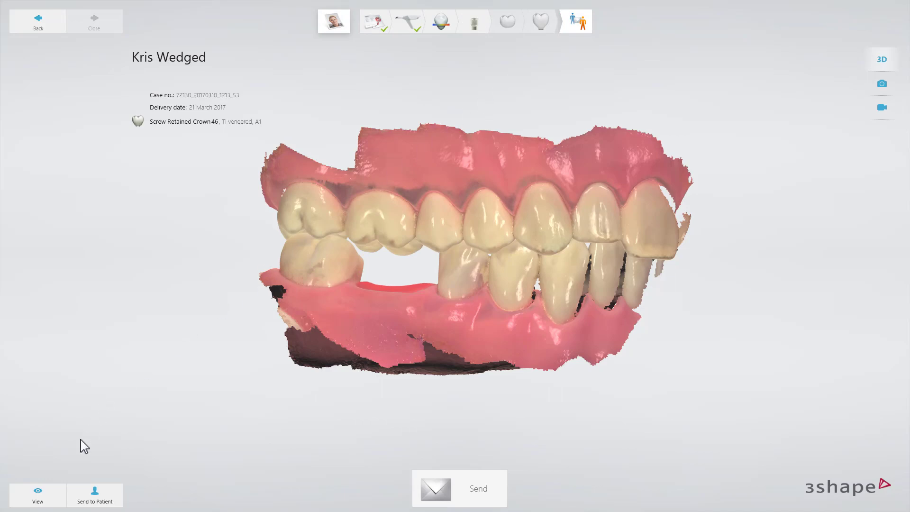
left_click(55, 498)
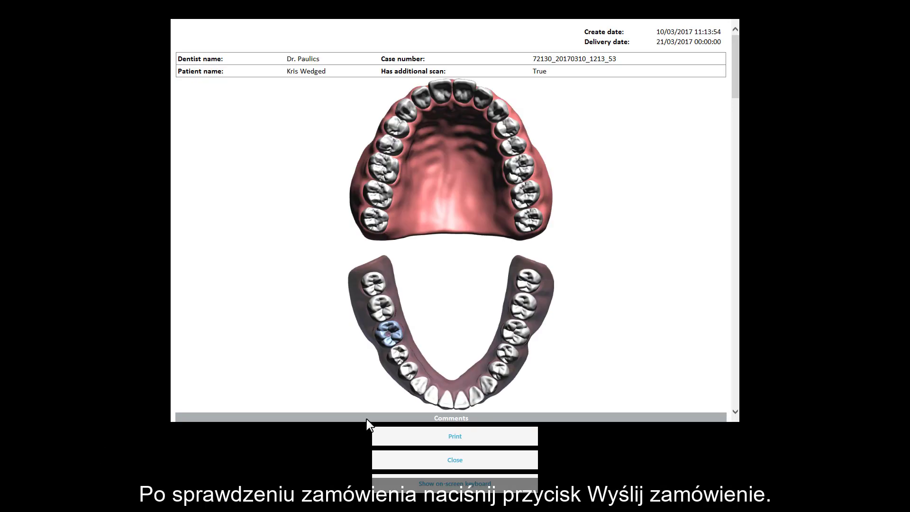
left_click_drag(733, 89, 735, 290)
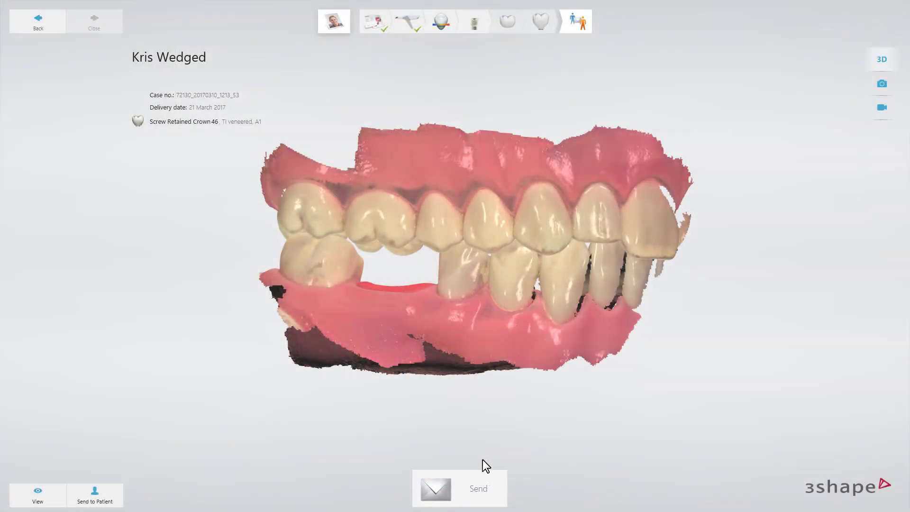